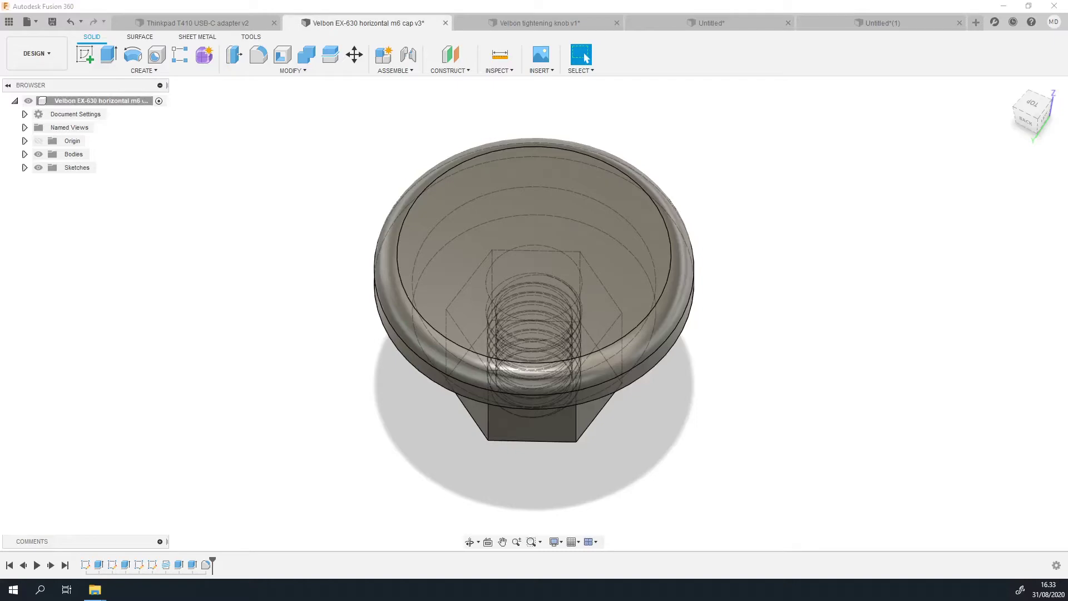
Orbit the finished cap to inspect it from the side, from below and from above.
middle_click_drag(320, 439, 403, 386, "shift")
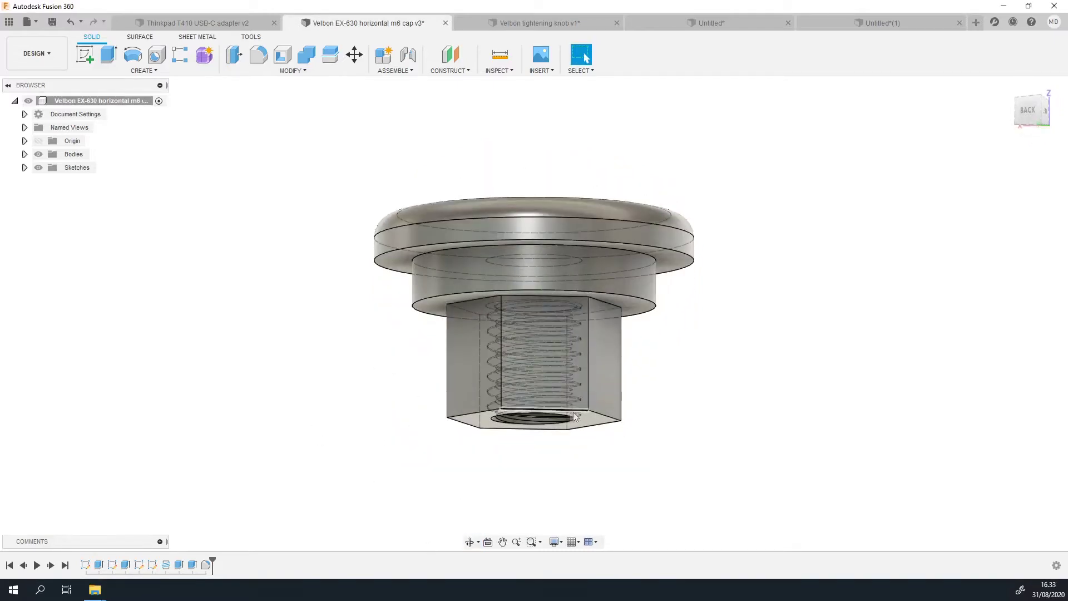
middle_click_drag(575, 416, 550, 362, "shift")
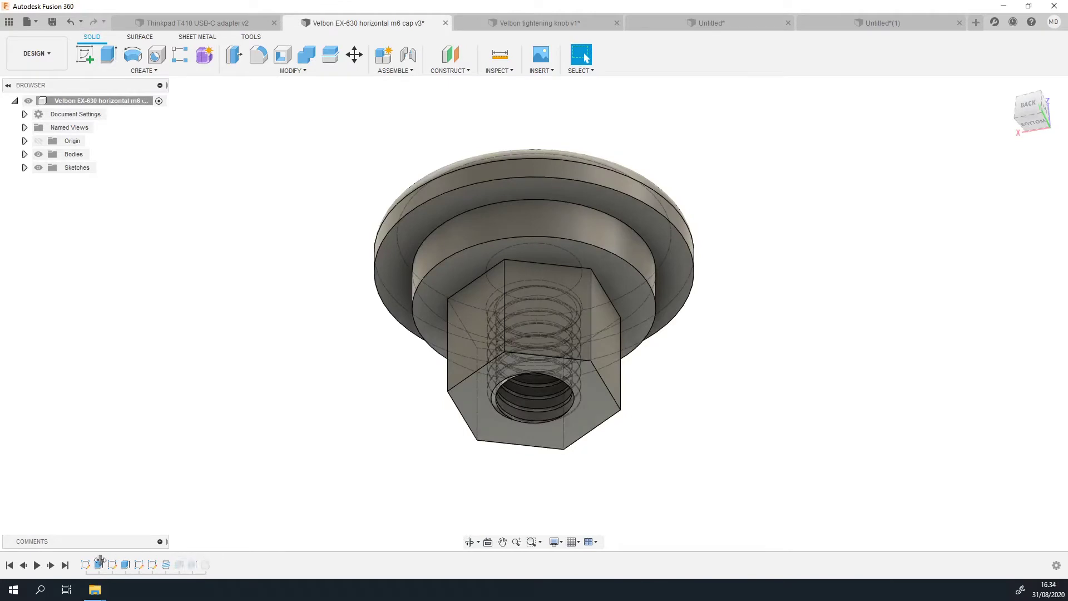
middle_click_drag(389, 314, 382, 365, "shift")
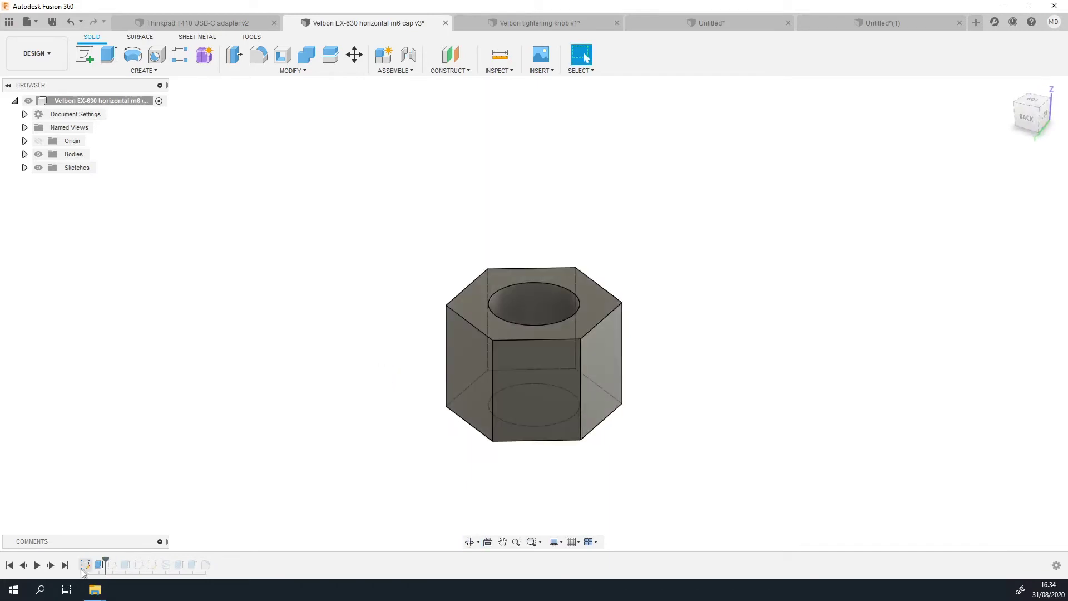
right_click(98, 565)
left_click(142, 451)
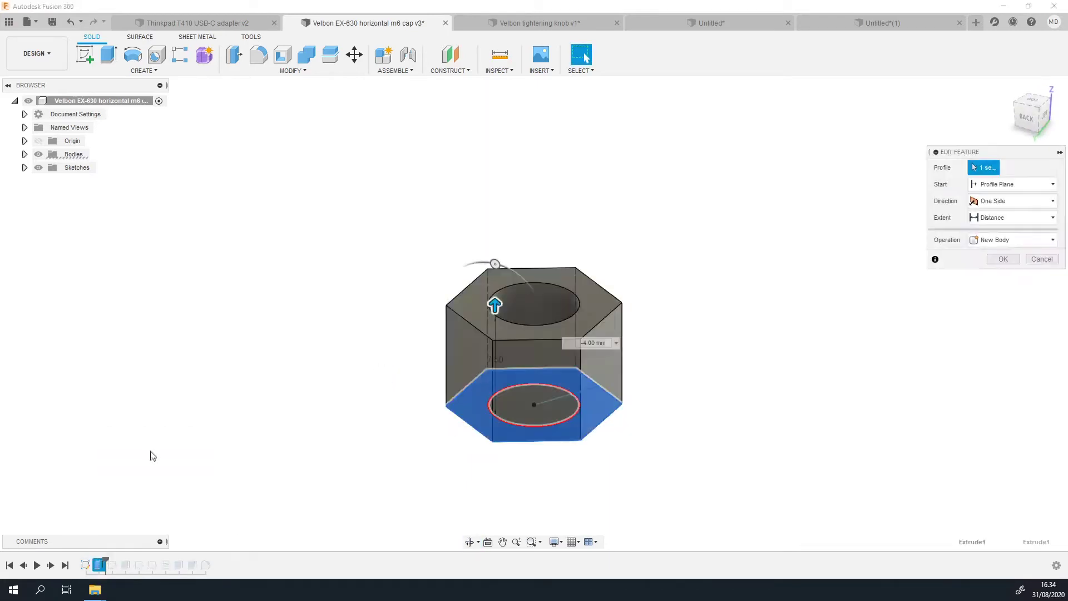
mouse_move(496, 305)
left_mouse_down()
mouse_move(494, 364)
mouse_move(494, 325)
left_mouse_up()
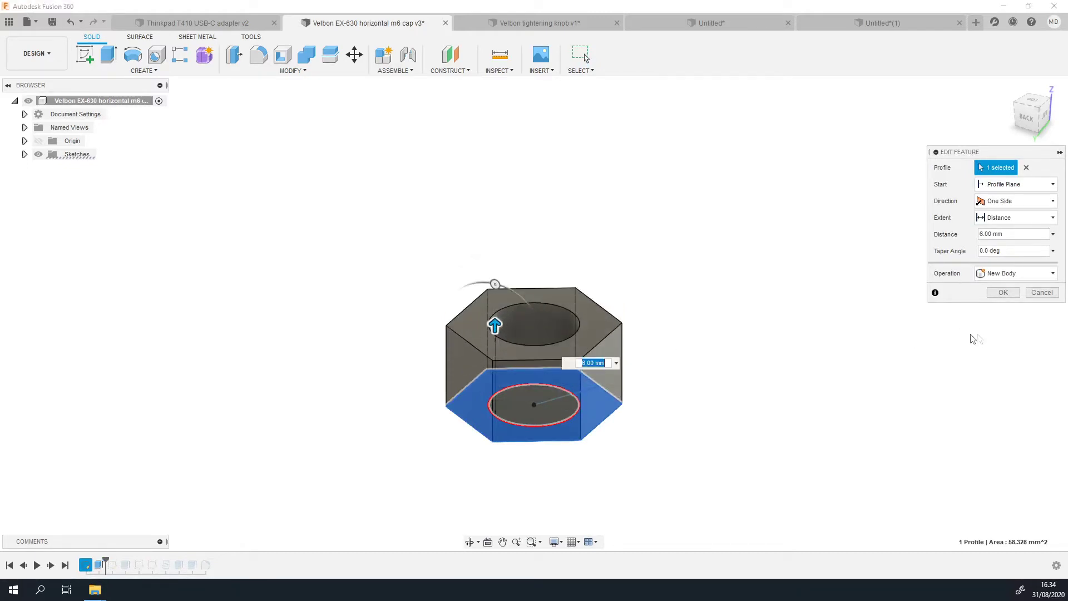
left_click(1041, 293)
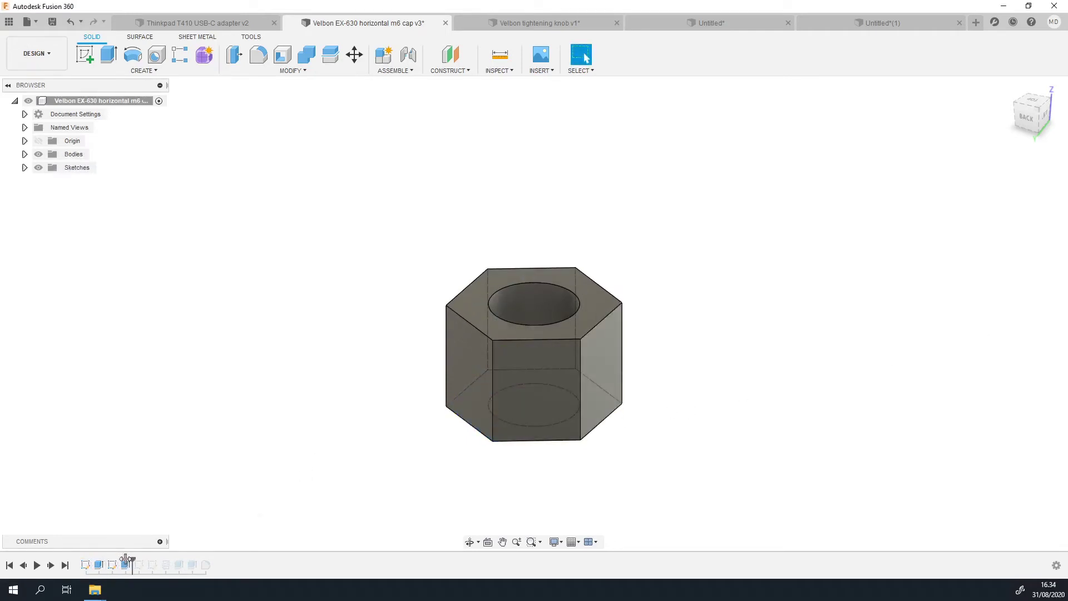
Step the history forward to restore the flange and thread, orbiting to check the cap's side and top.
left_click_drag(125, 559, 132, 559)
mouse_move(575, 396)
middle_mouse_down("shift")
mouse_move(667, 410)
mouse_move(643, 372)
middle_mouse_up("shift")
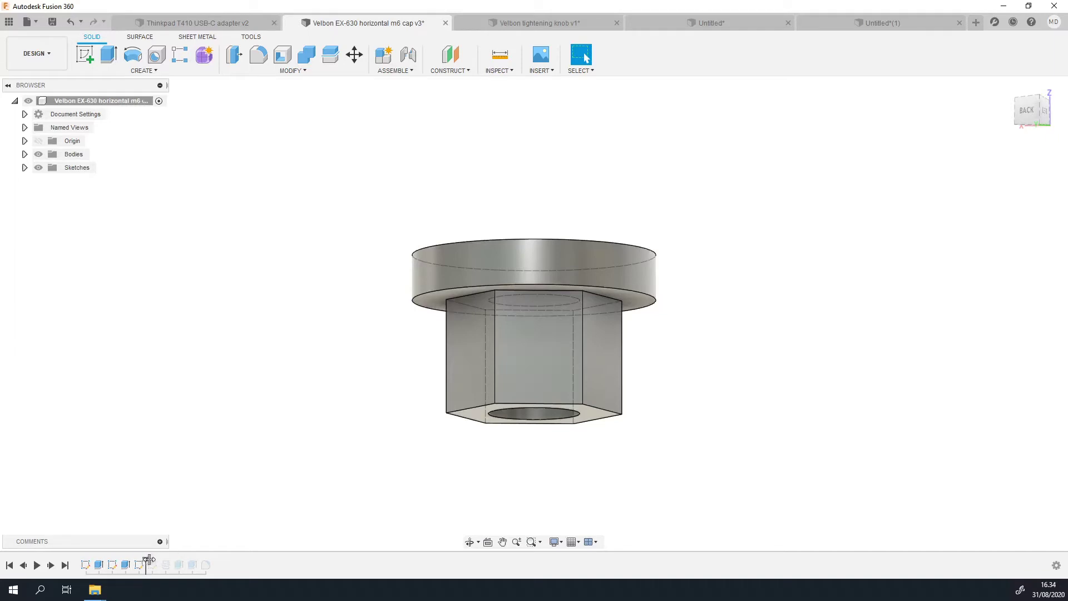
left_click_drag(166, 559, 172, 559)
middle_click_drag(596, 490, 602, 439, "shift")
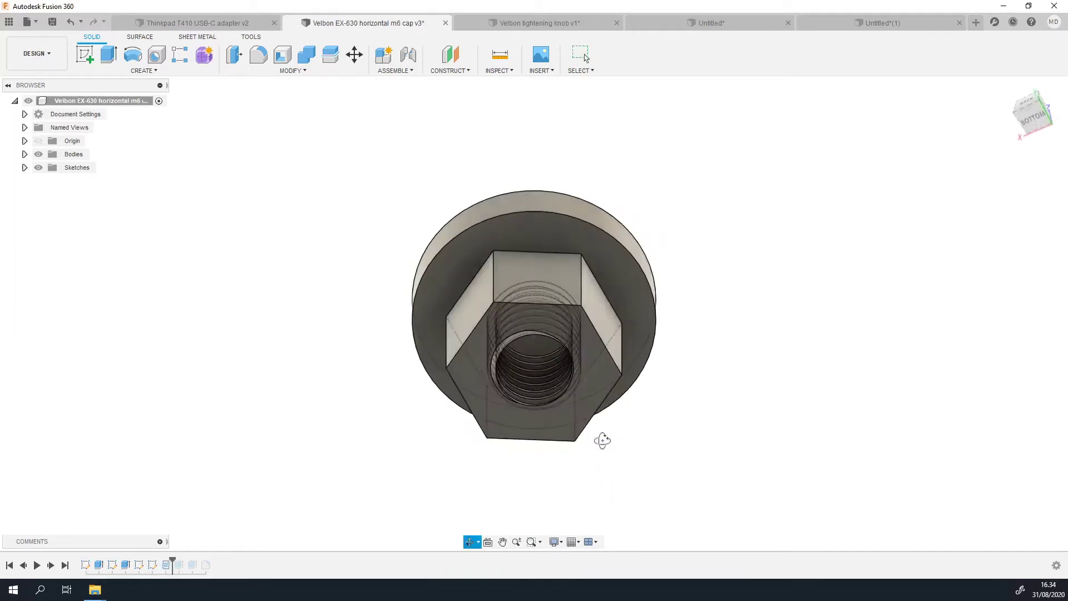
middle_click_drag(369, 441, 362, 497, "shift")
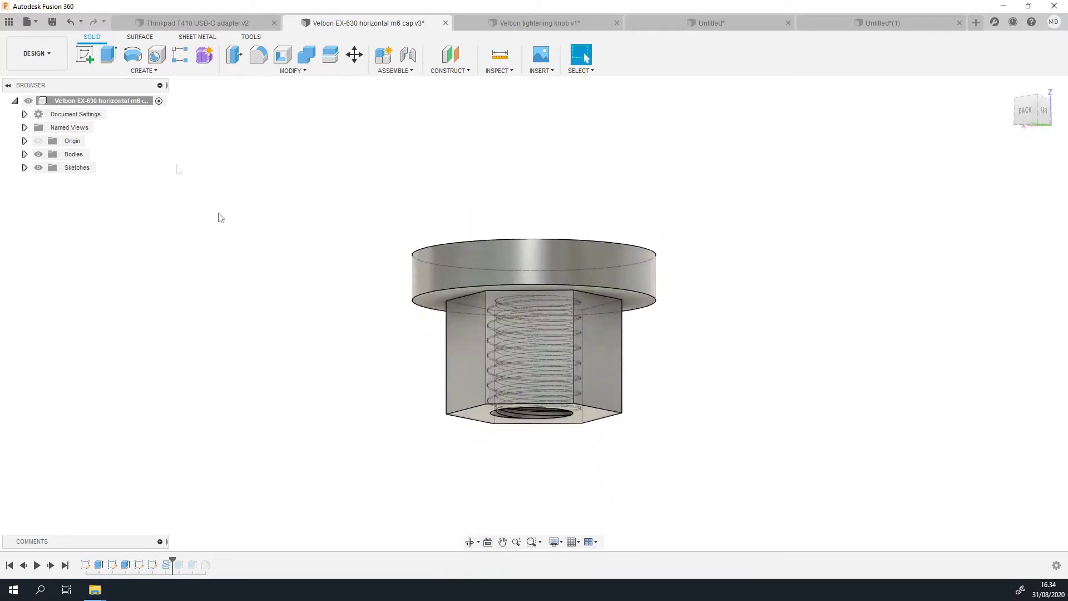
middle_click_drag(341, 269, 275, 460, "shift")
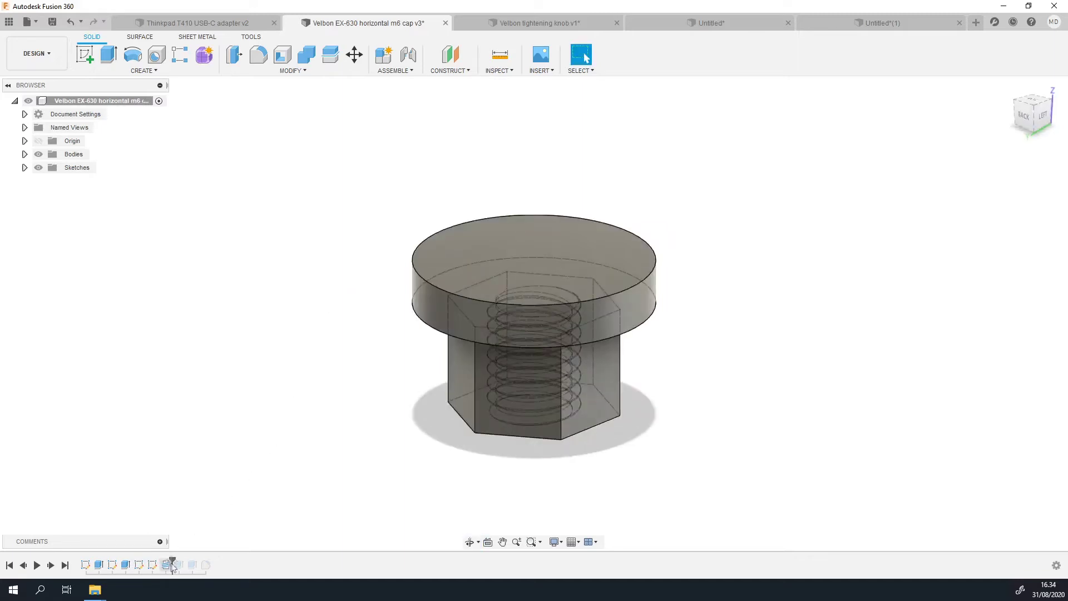
Roll forward through the wider top flange and edge fillet, inspecting the finished cap from several angles.
left_click_drag(196, 559, 199, 559)
mouse_move(382, 417)
middle_mouse_down("shift")
mouse_move(473, 311)
mouse_move(586, 229)
middle_mouse_up("shift")
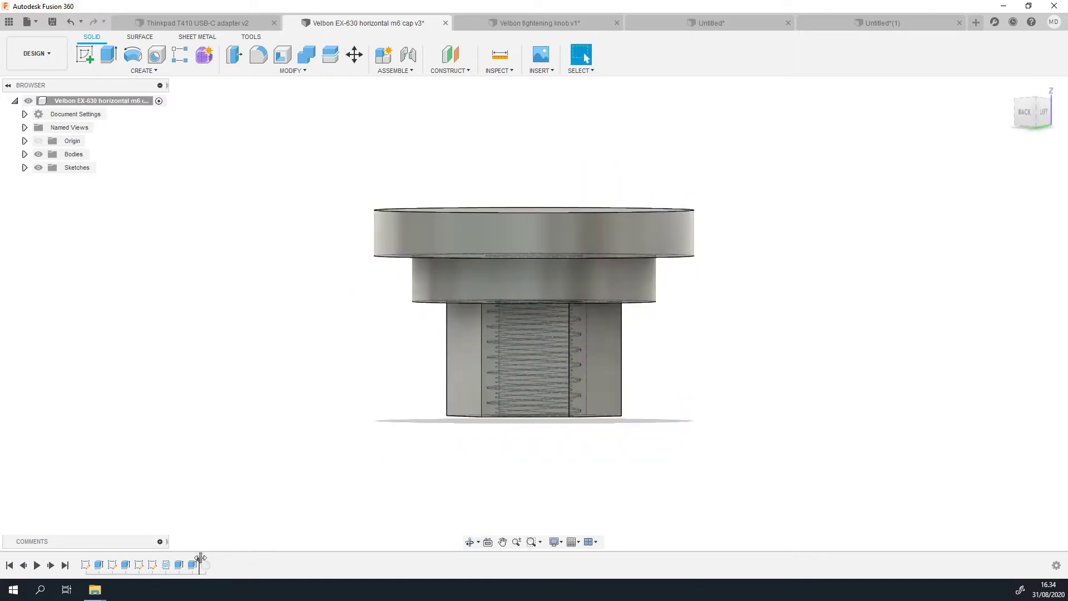
left_click_drag(201, 559, 212, 559)
middle_click_drag(352, 339, 348, 387, "shift")
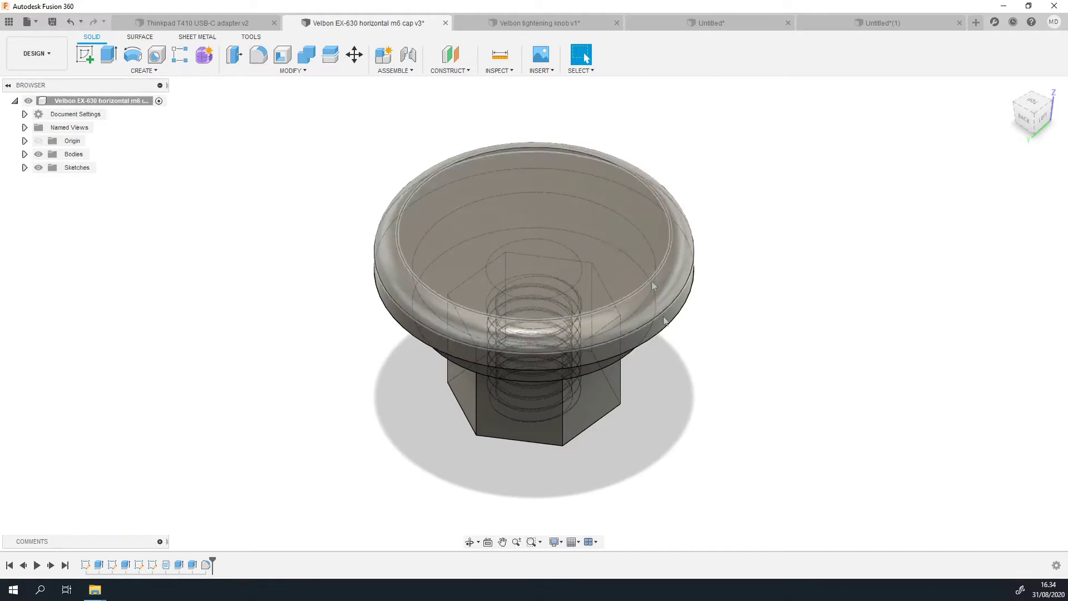
middle_click_drag(775, 453, 616, 405, "shift")
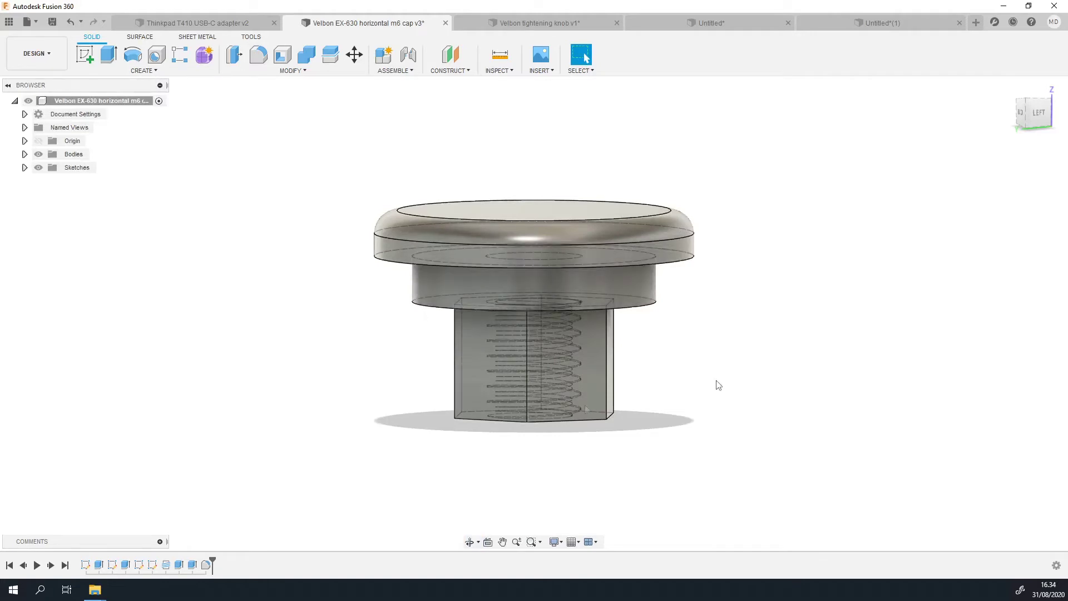
middle_click_drag(734, 355, 733, 342, "shift")
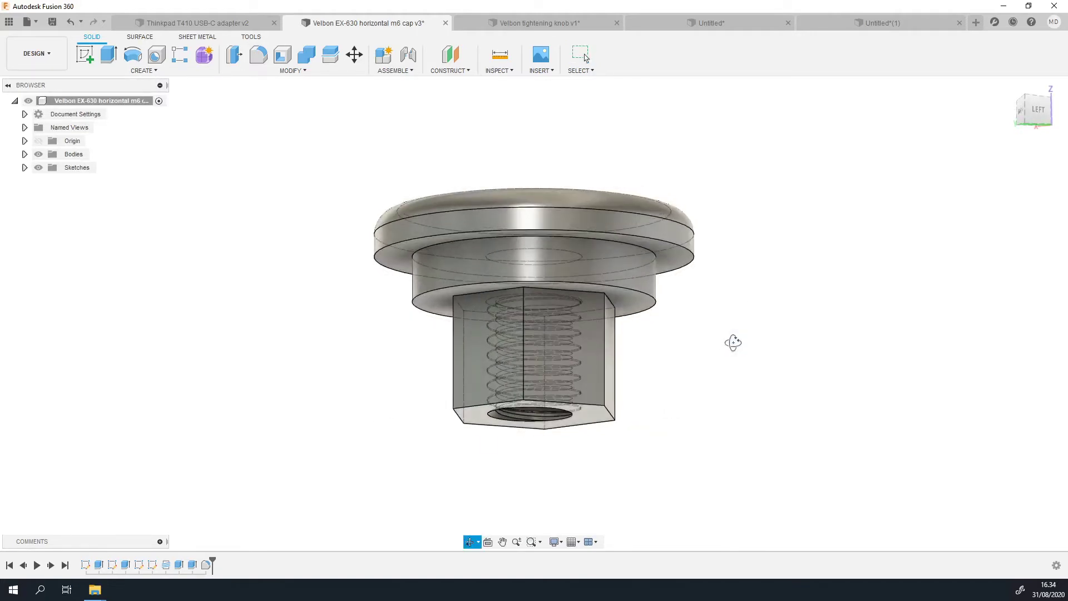
middle_click_drag(733, 342, 737, 385, "shift")
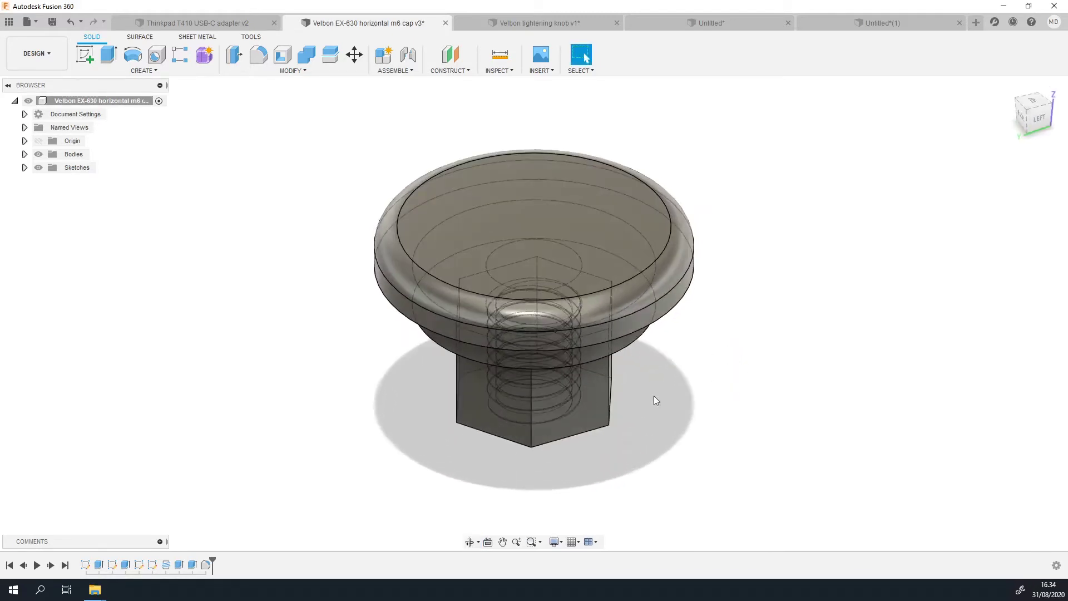
middle_click_drag(727, 445, 641, 397, "shift")
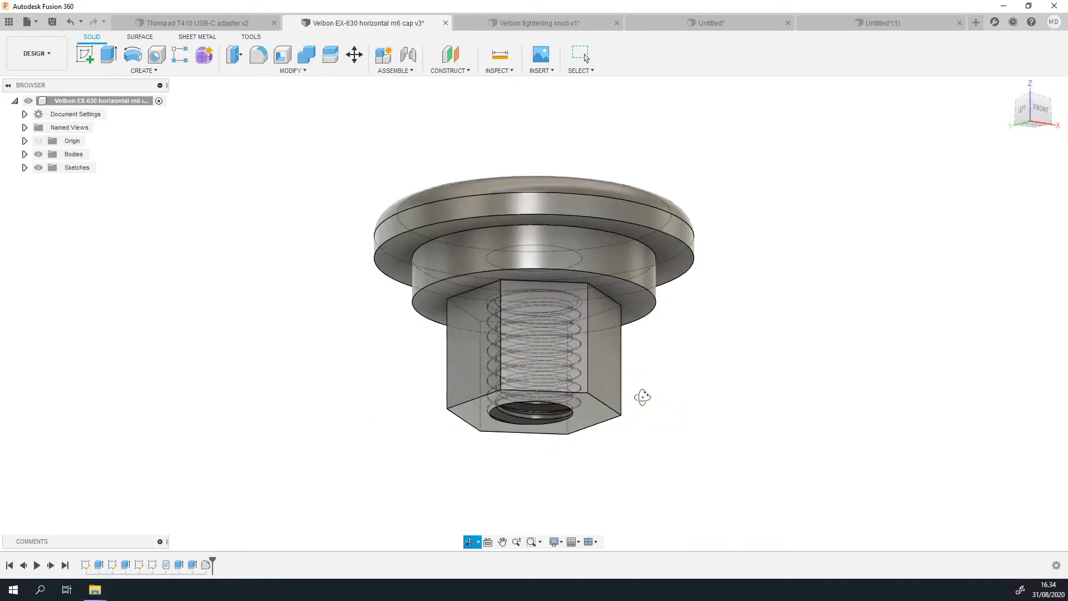
left_click(539, 26)
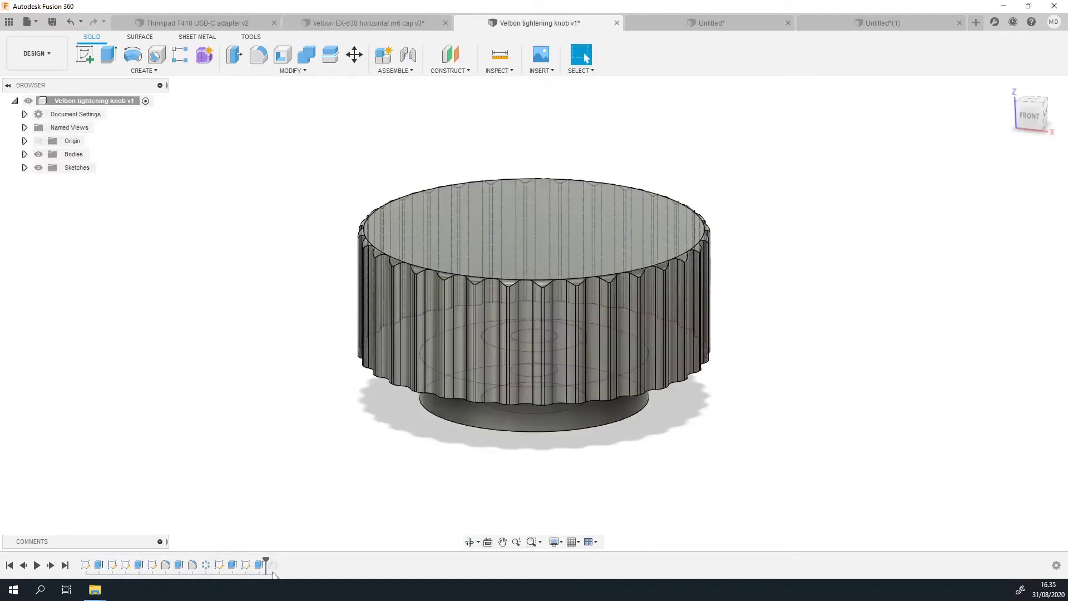
Orbit the knurled knob to see its centre boss, hole and knurled sides from below, then return to top.
mouse_move(622, 503)
middle_mouse_down("shift")
mouse_move(631, 438)
mouse_move(629, 517)
middle_mouse_up("shift")
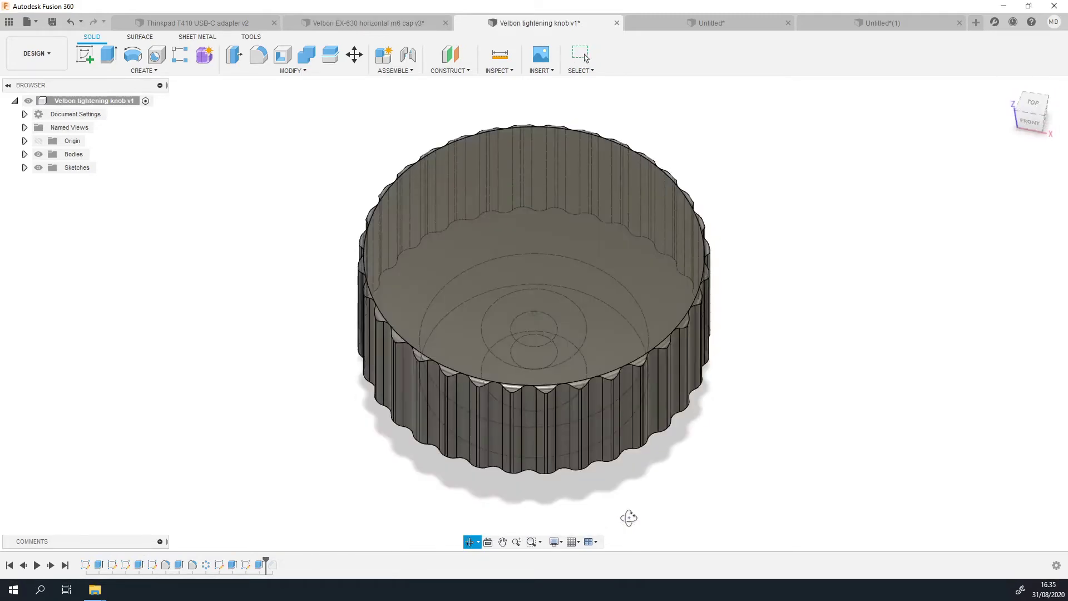
middle_click_drag(629, 518, 562, 348, "shift")
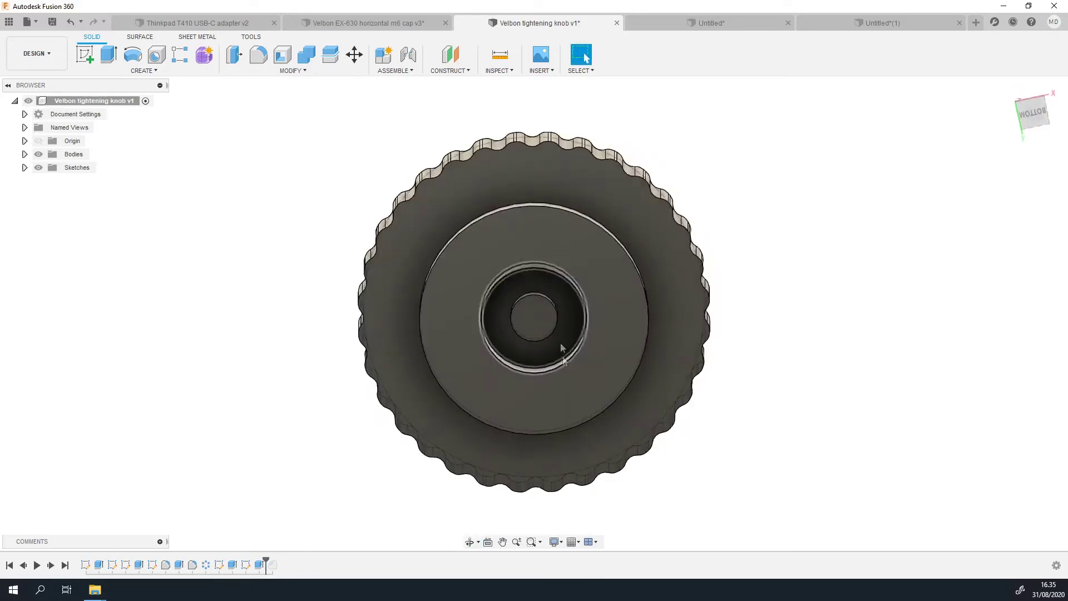
middle_click_drag(763, 477, 766, 436, "shift")
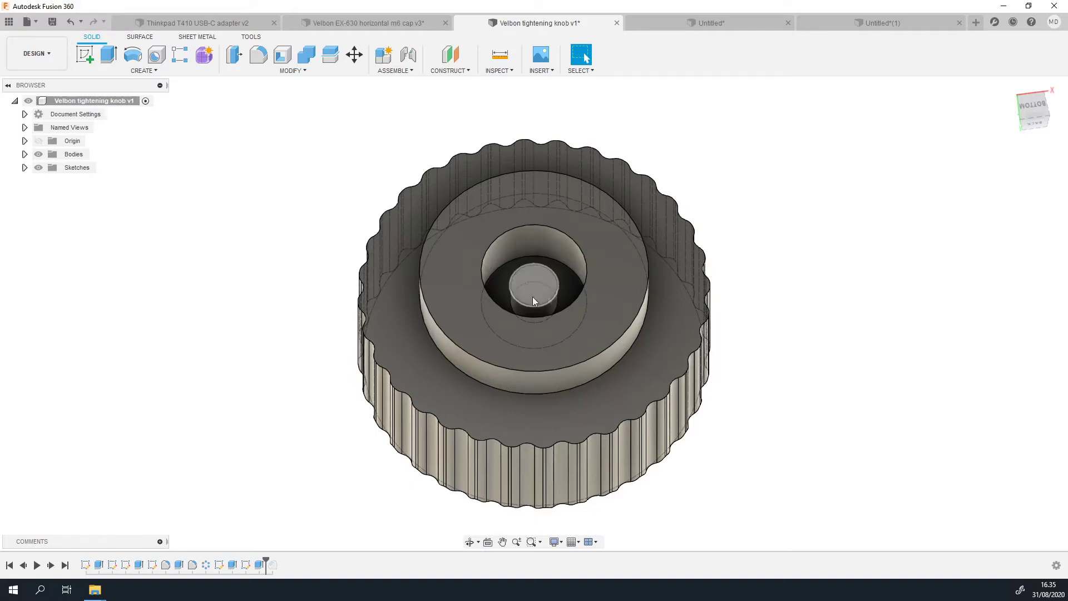
middle_click_drag(532, 296, 655, 459, "shift")
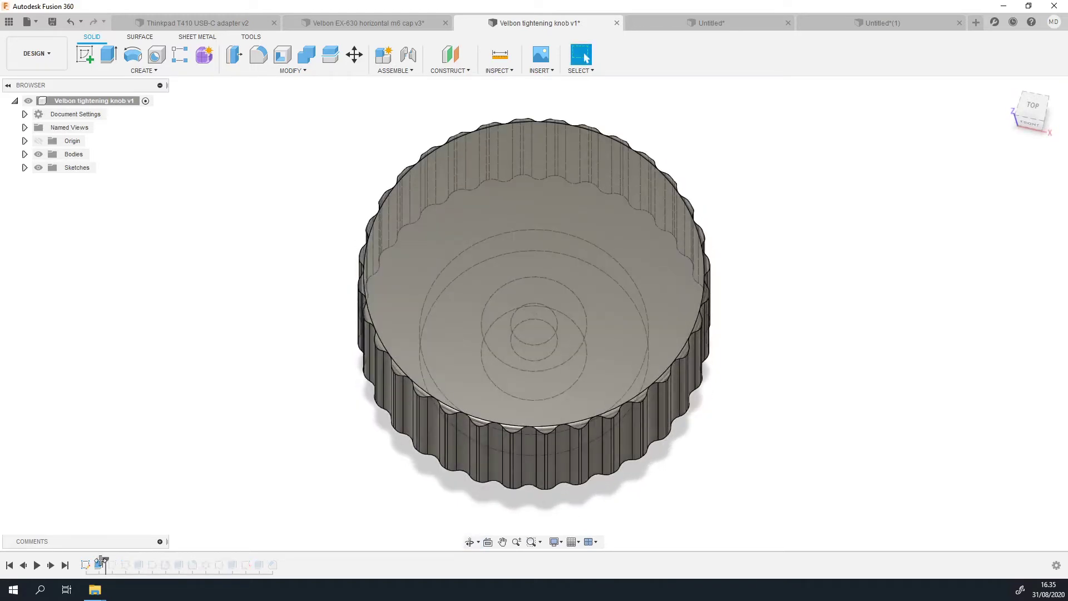
left_click_drag(101, 561, 102, 561)
middle_click_drag(617, 502, 615, 443, "shift")
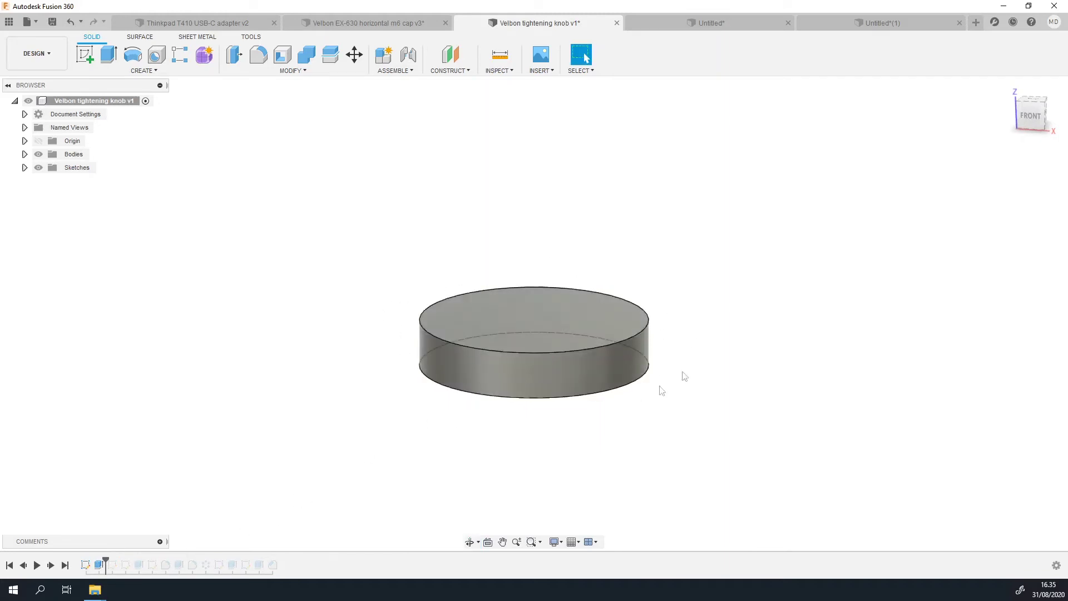
left_click_drag(137, 563, 146, 563)
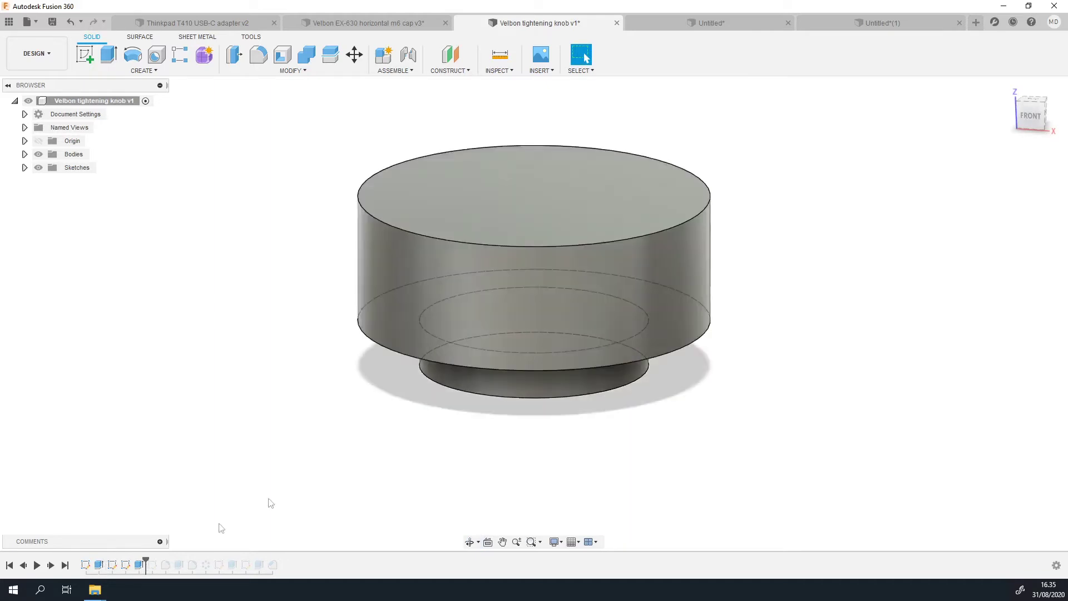
middle_click_drag(512, 473, 601, 266, "shift")
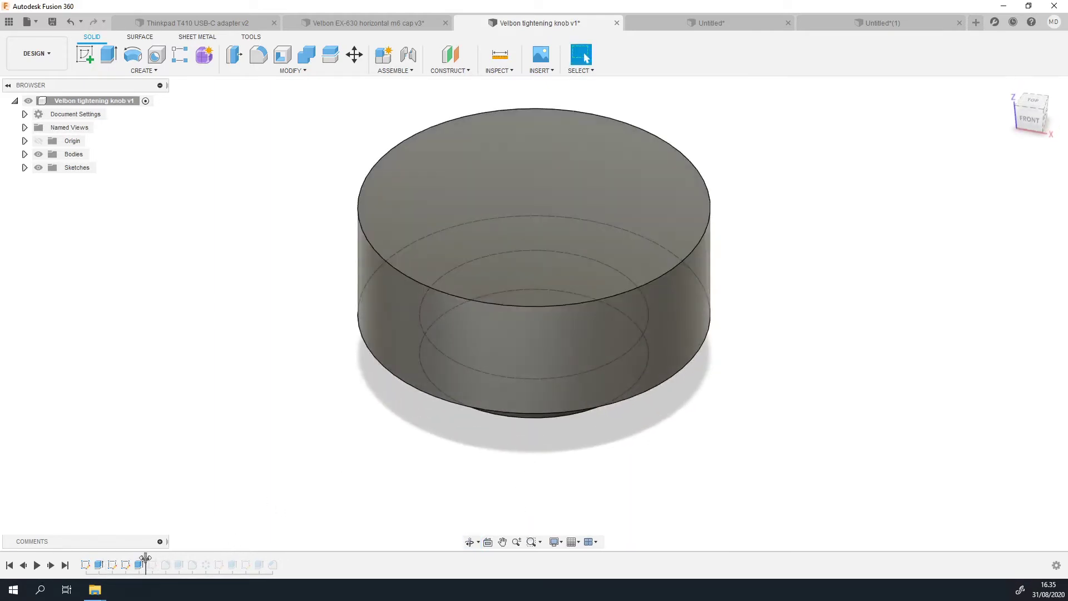
left_click_drag(171, 561, 173, 563)
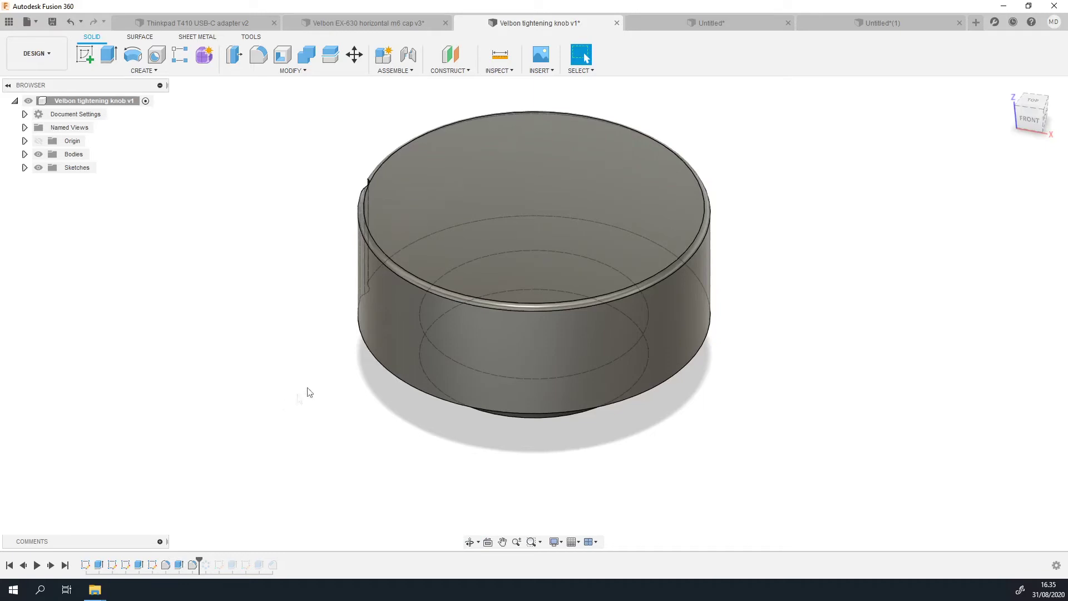
middle_click_drag(309, 393, 500, 356, "shift")
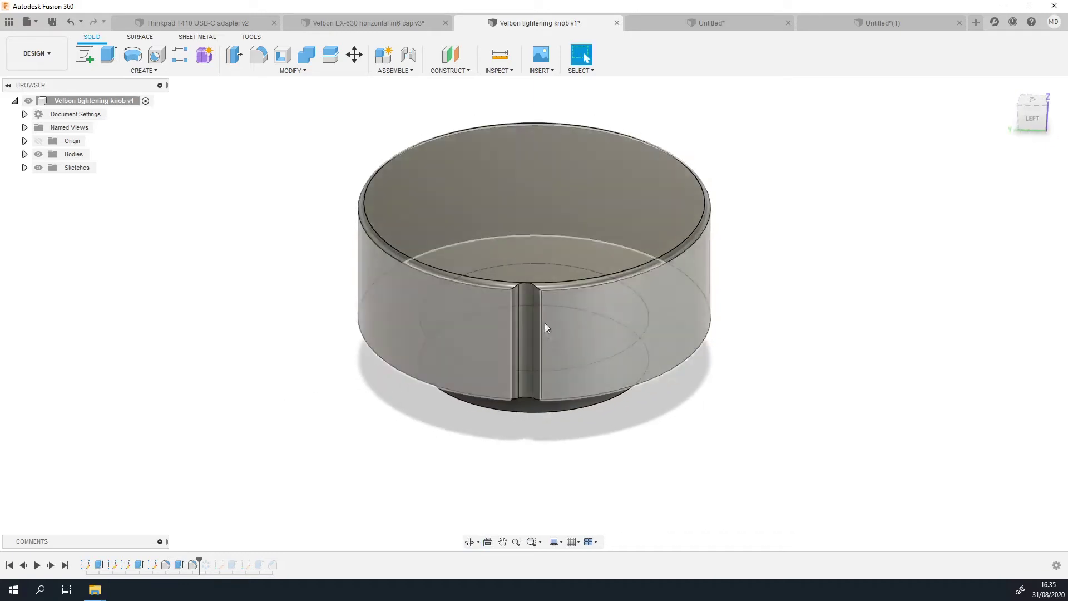
middle_click_drag(531, 323, 481, 472, "shift")
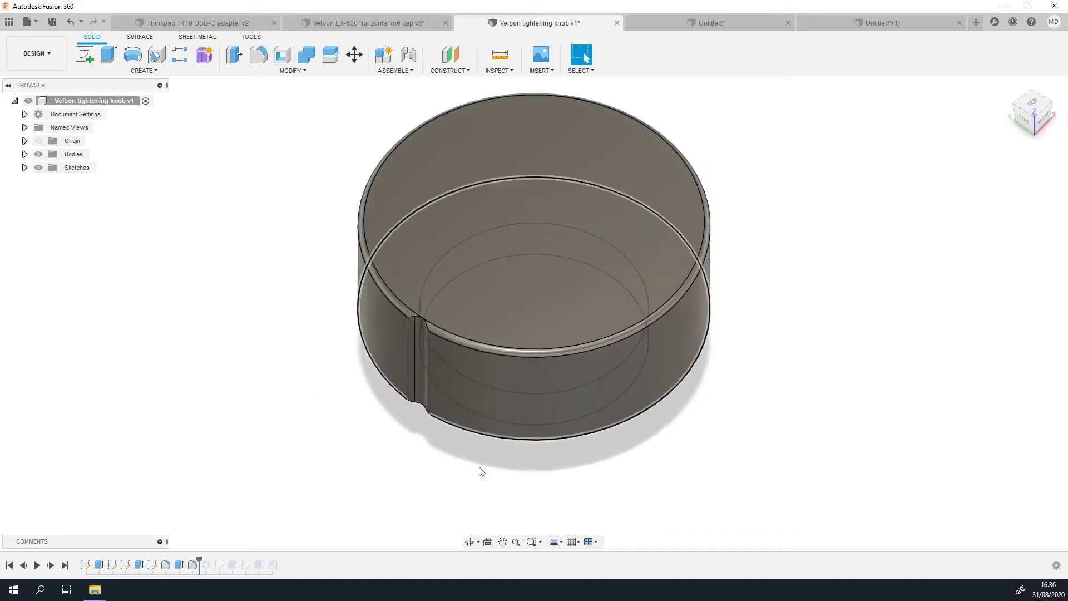
left_click_drag(200, 561, 211, 567)
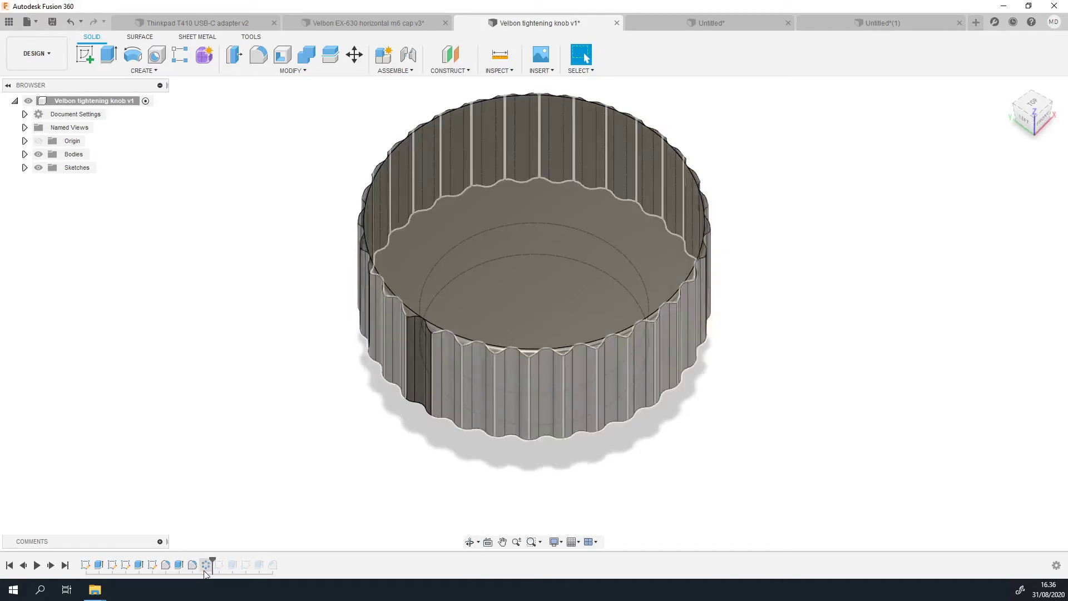
left_click_drag(206, 574, 218, 564)
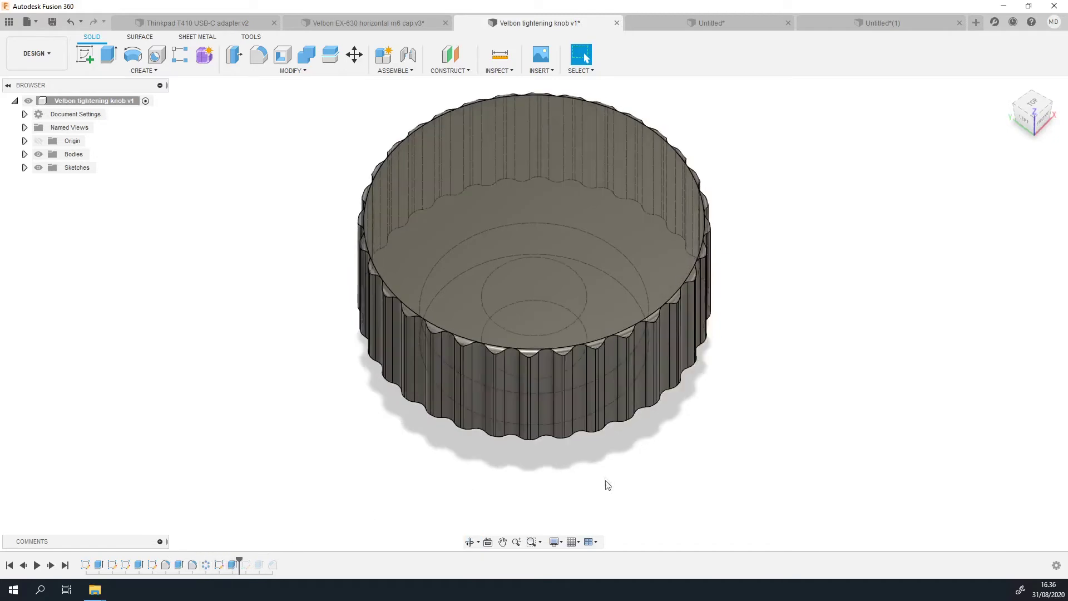
mouse_move(607, 485)
middle_mouse_down("shift")
mouse_move(490, 486)
mouse_move(634, 474)
mouse_move(635, 455)
middle_mouse_up("shift")
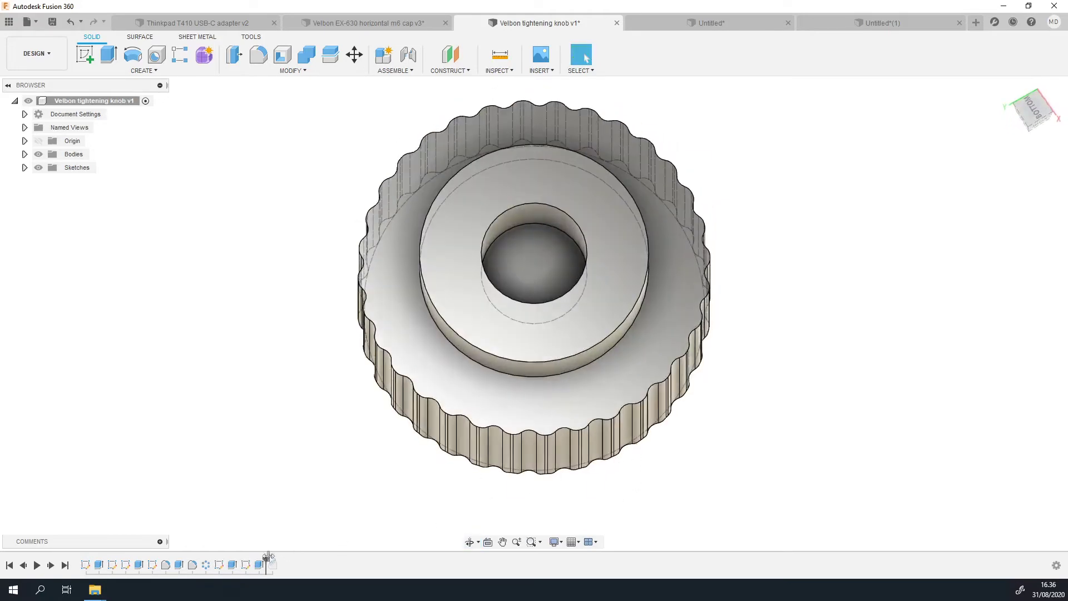
left_click_drag(267, 557, 266, 563)
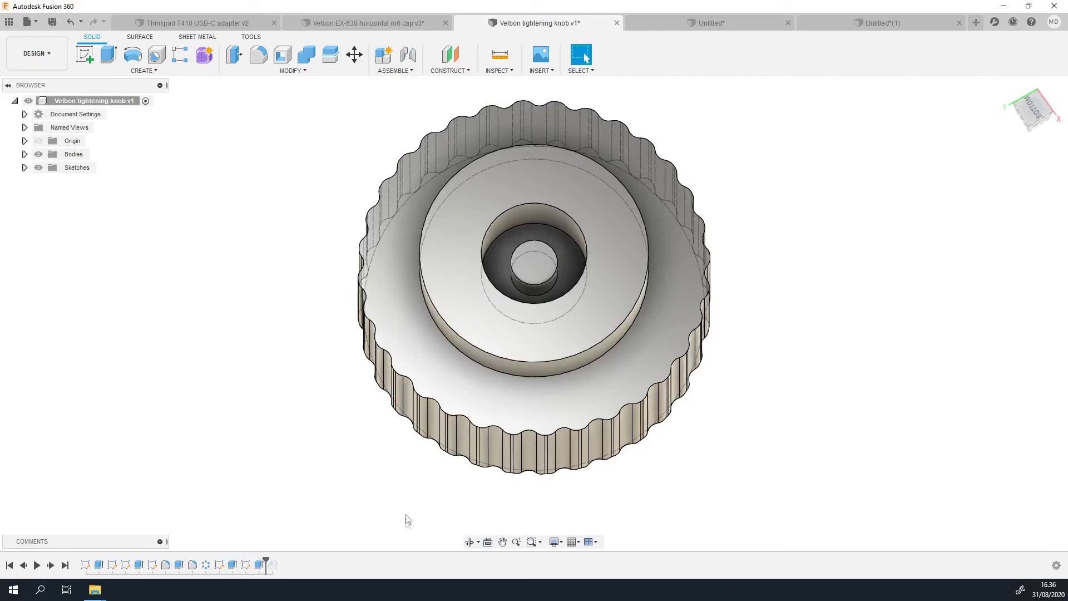
left_click_drag(264, 559, 298, 563)
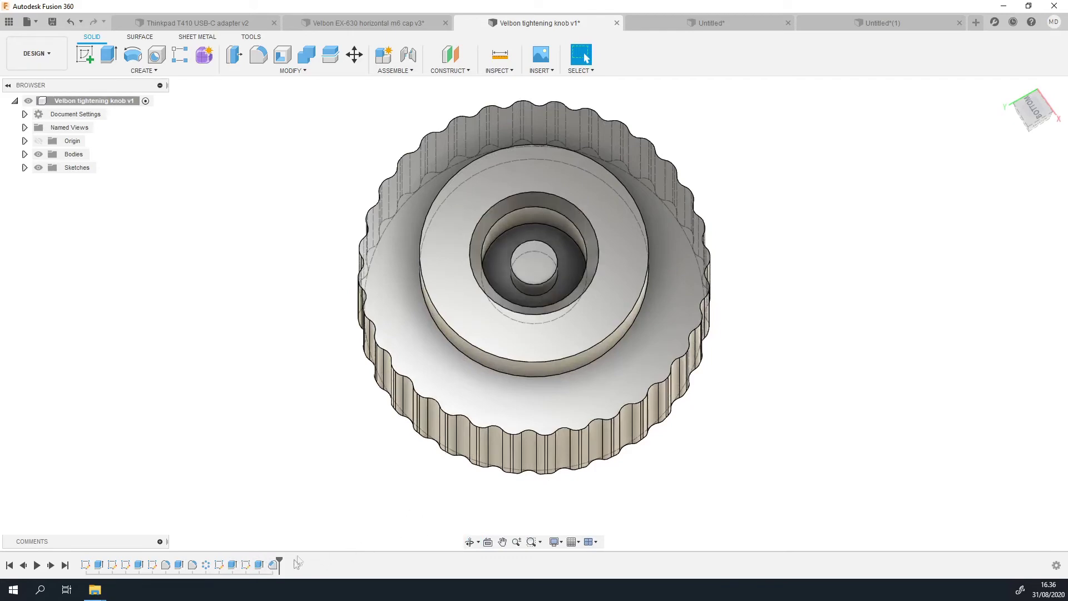
middle_click_drag(709, 423, 734, 413, "shift")
key("Escape")
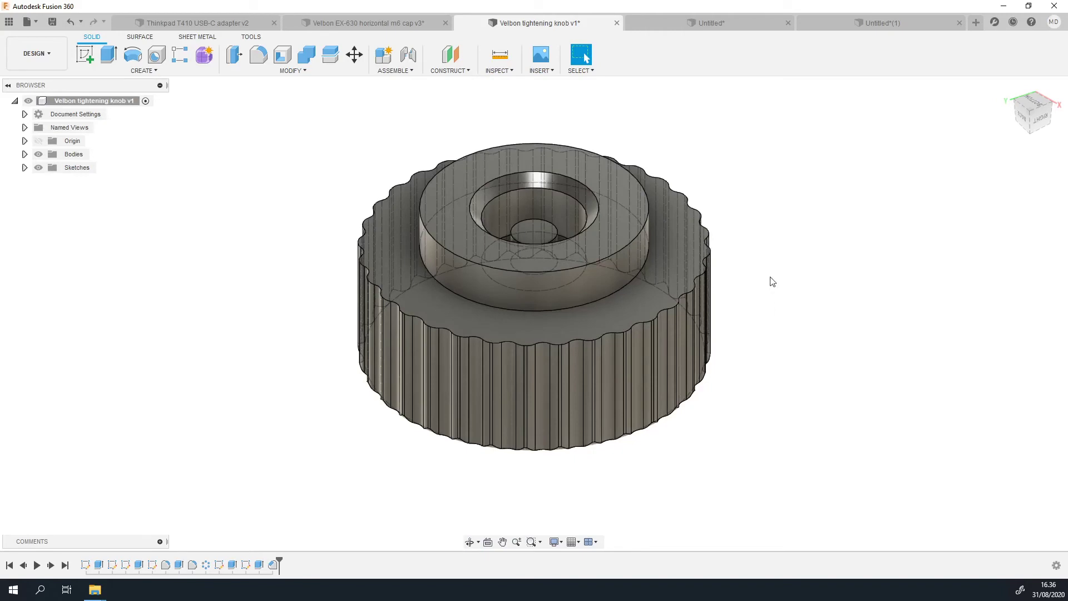
middle_click_drag(772, 280, 751, 332, "shift")
middle_click_drag(736, 417, 741, 360, "shift")
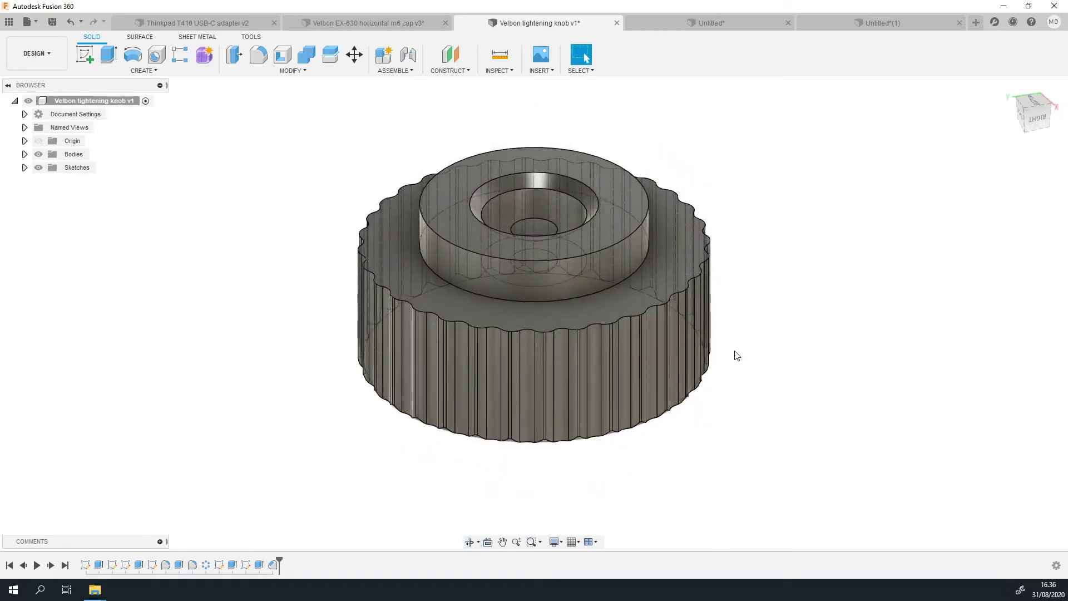